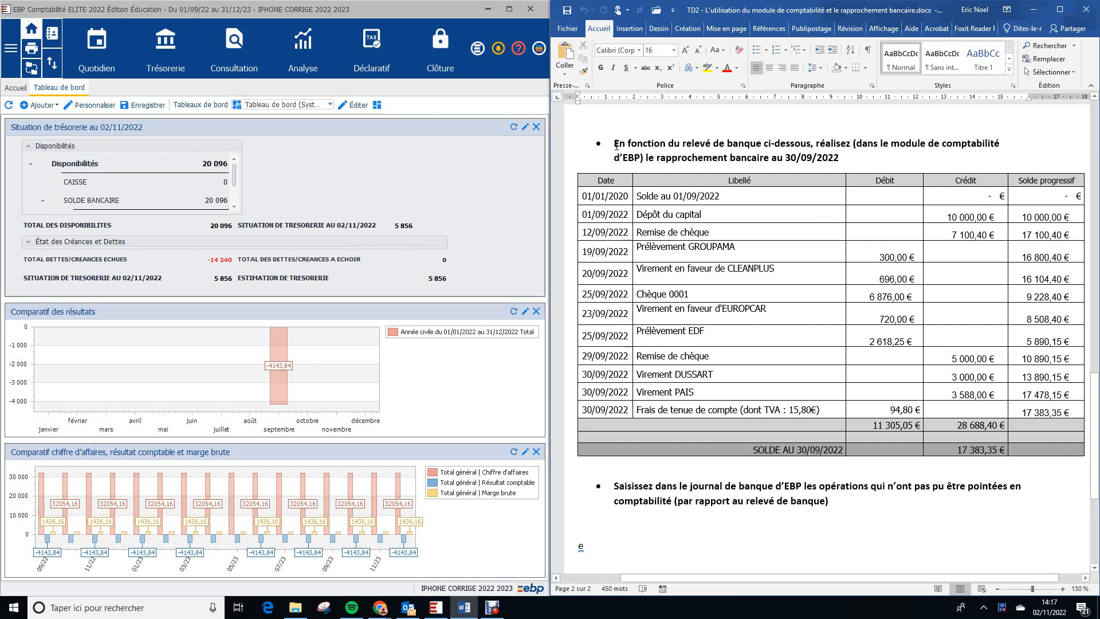
{"action": "left_click", "coordinate": [598, 180]}
{"action": "left_click", "coordinate": [573, 169]}
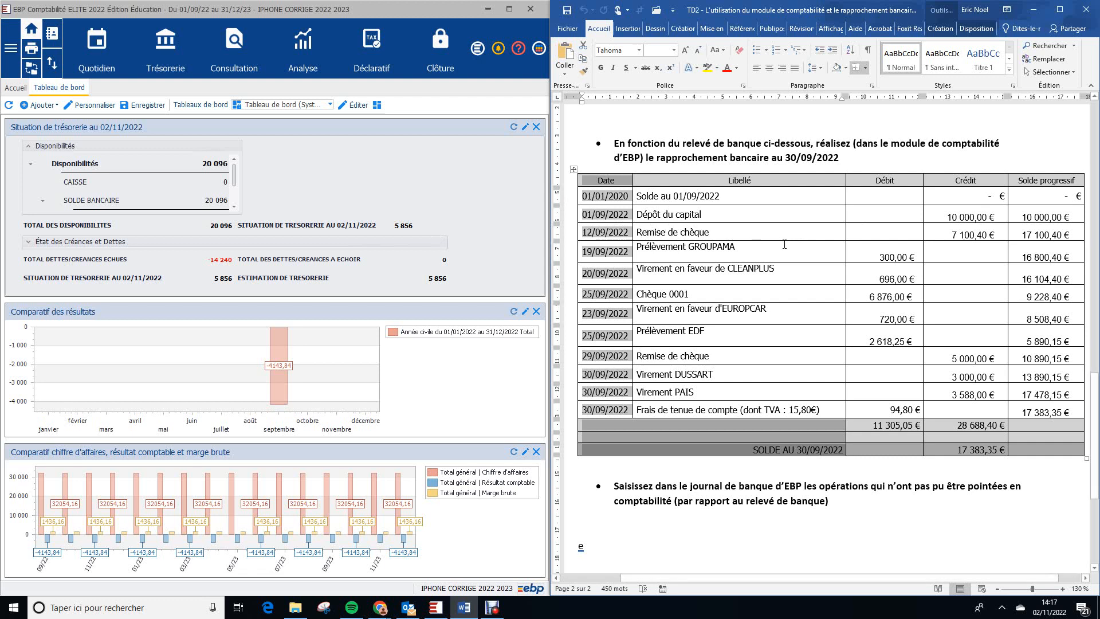
{"action": "left_click", "coordinate": [791, 208]}
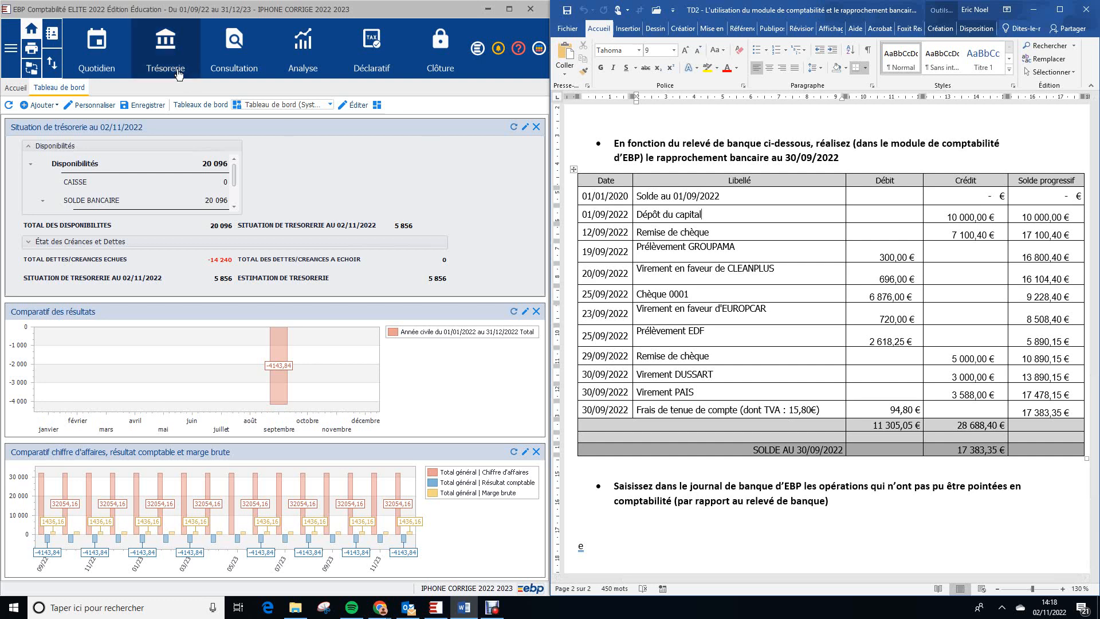
Step: Create a new bank reconciliation for account 5121, labelled Rapprochement du 30/09/2022 and dated 30/09/2022
{"action": "left_click", "coordinate": [177, 51]}
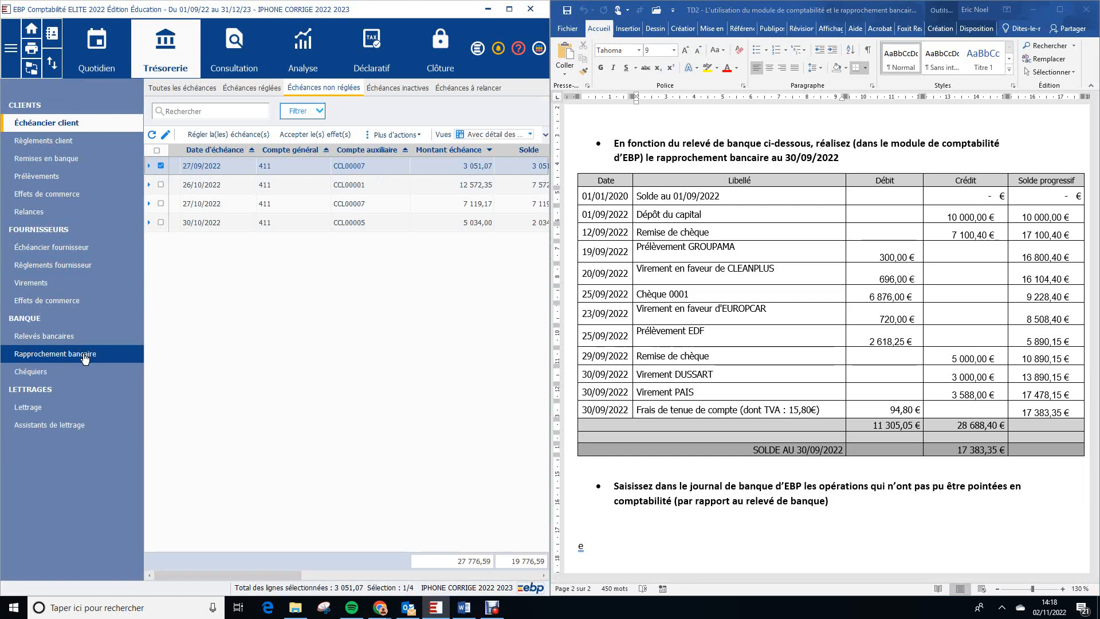
{"action": "left_click", "coordinate": [85, 358]}
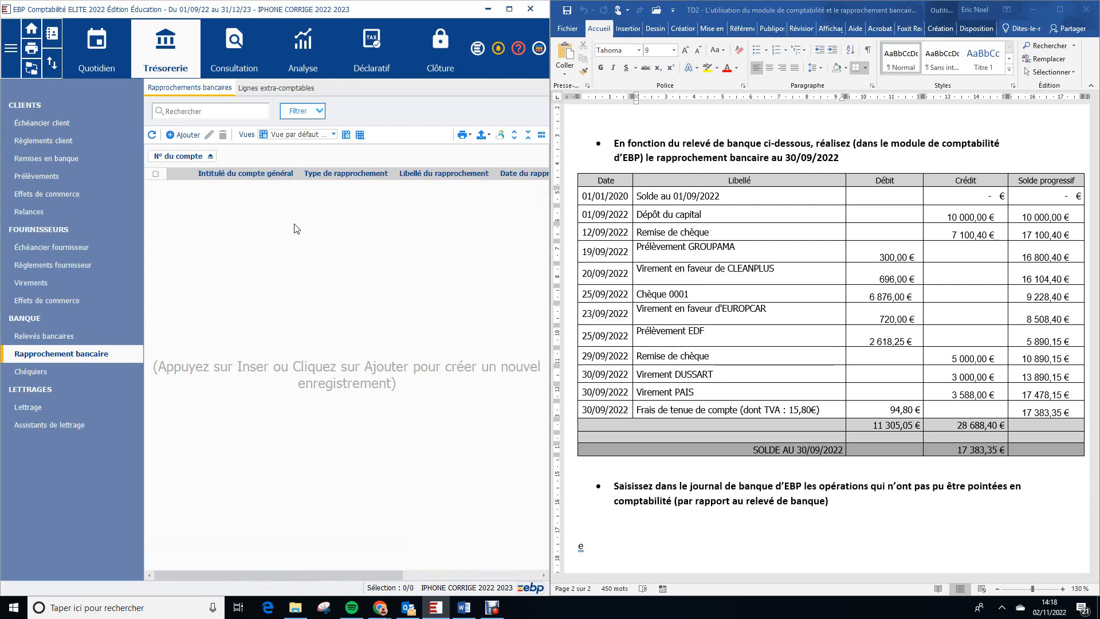
{"action": "left_click", "coordinate": [190, 139]}
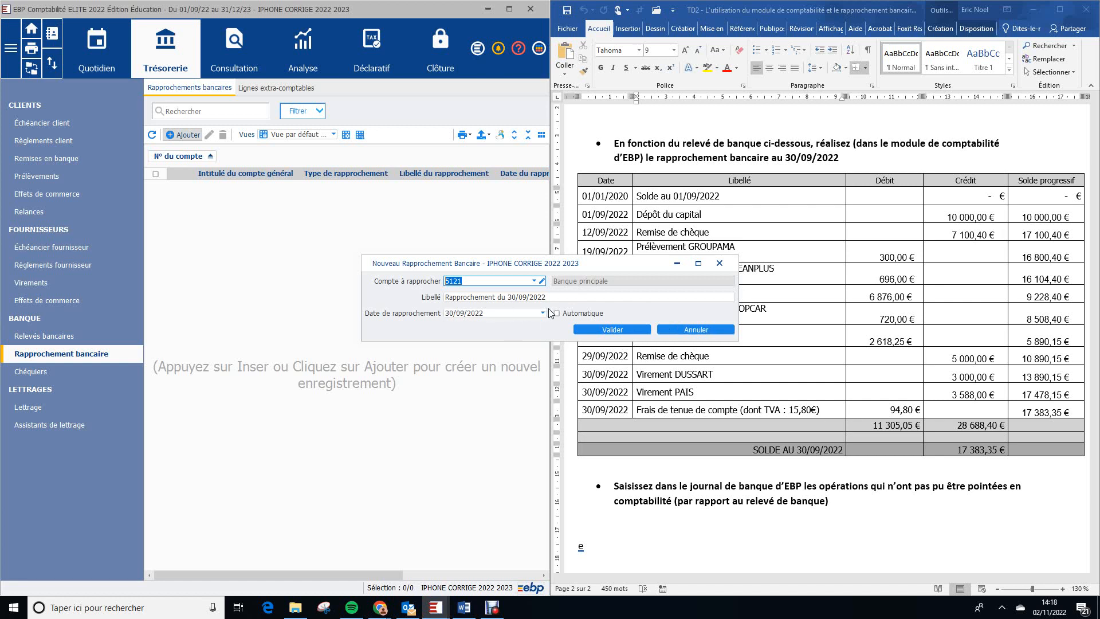
{"action": "left_click", "coordinate": [612, 330]}
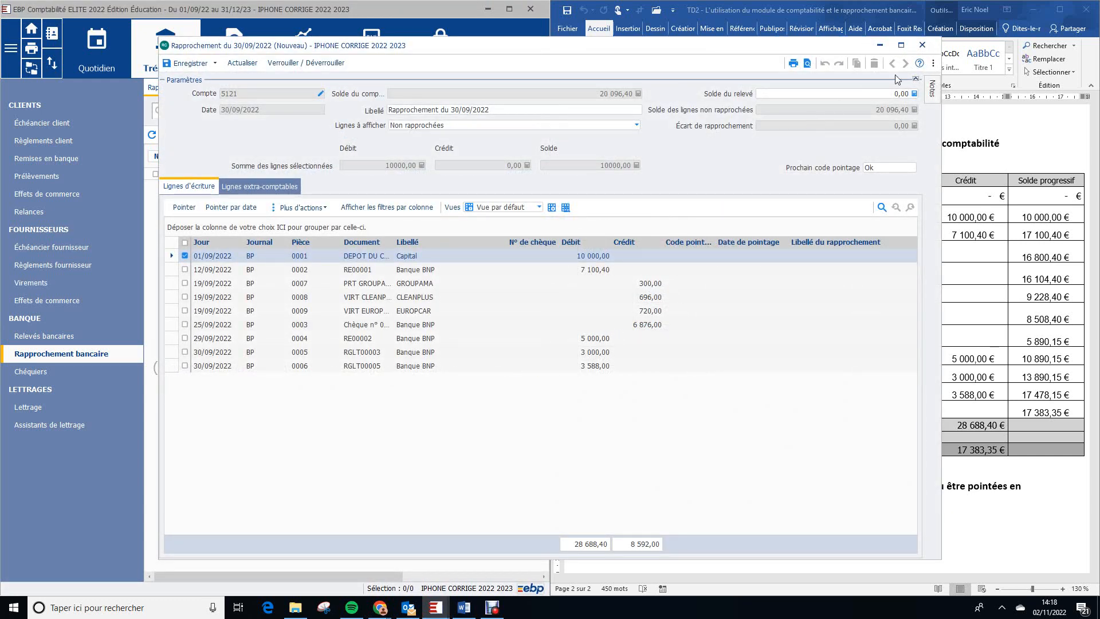
Step: Resize and move the reconciliation window so that it sits beside the bank statement's amount columns
{"action": "left_click_drag", "start_coordinate": [940, 166], "coordinate": [680, 193]}
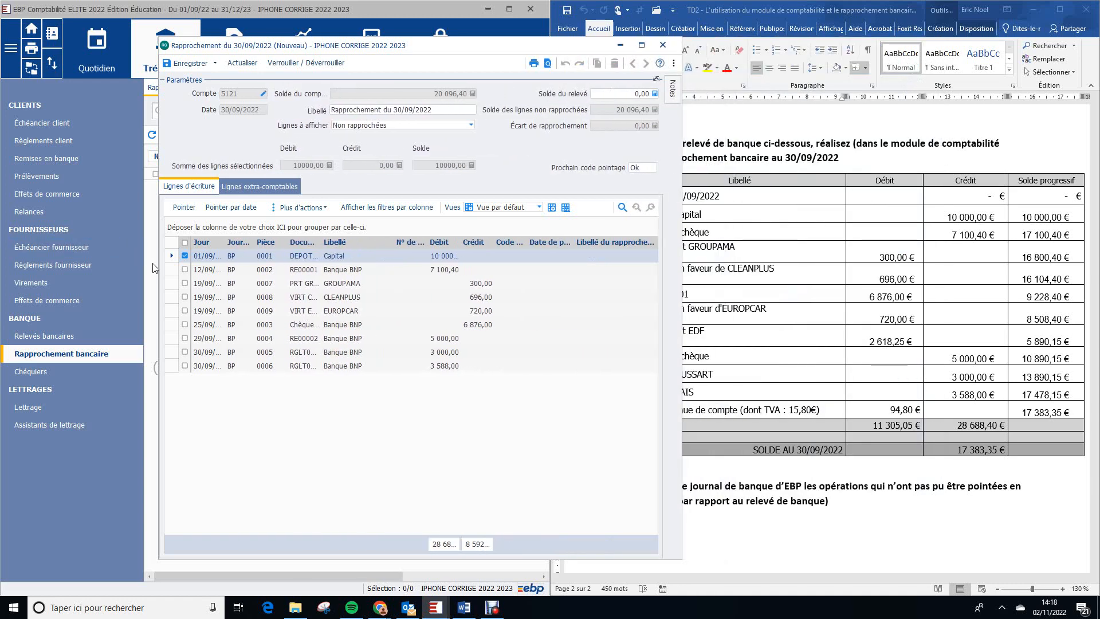
{"action": "left_click_drag", "start_coordinate": [158, 264], "coordinate": [2, 264]}
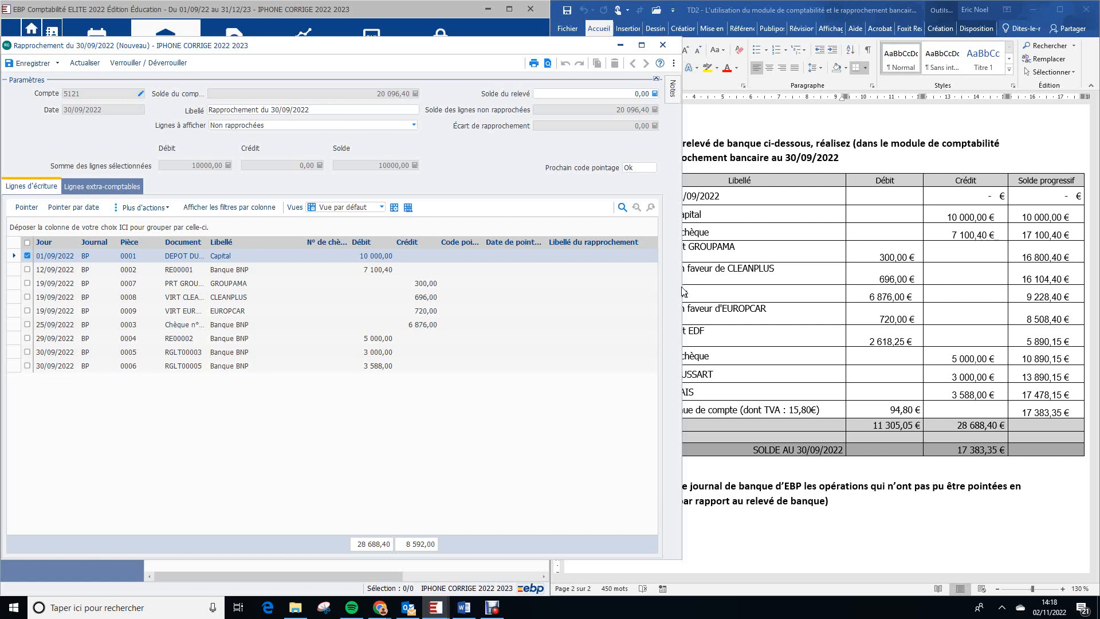
{"action": "left_click_drag", "start_coordinate": [544, 48], "coordinate": [539, 18]}
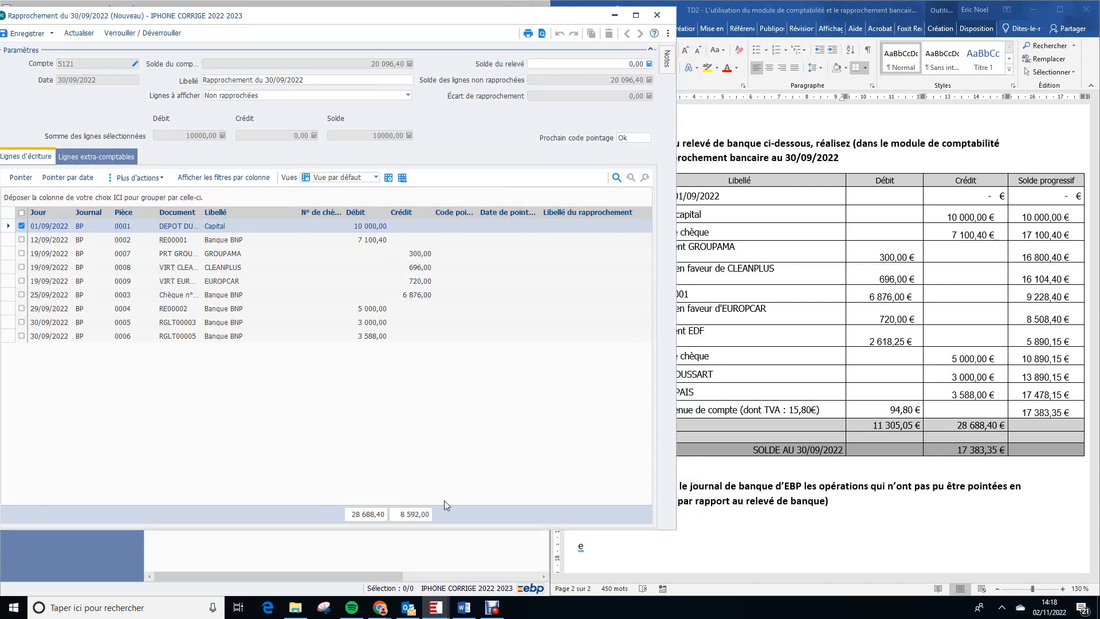
Step: Examine the bank statement in the Word document, in particular its closing balance at 30/09/2022, alongside the reconciliation's balances
{"action": "left_click", "coordinate": [822, 11]}
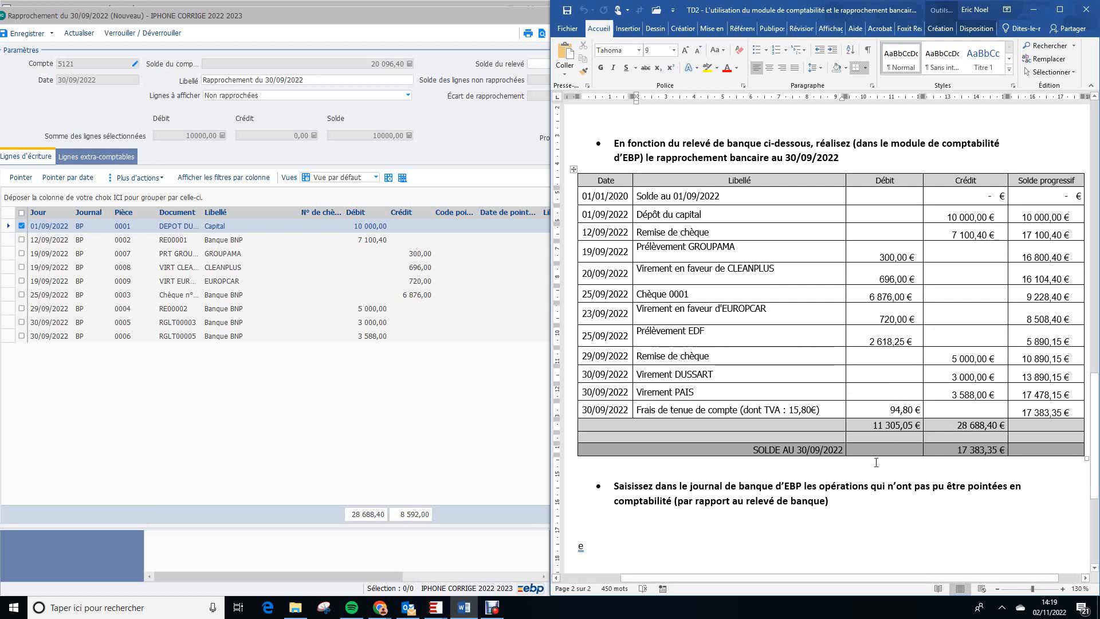
{"action": "left_click_drag", "start_coordinate": [945, 450], "coordinate": [998, 449]}
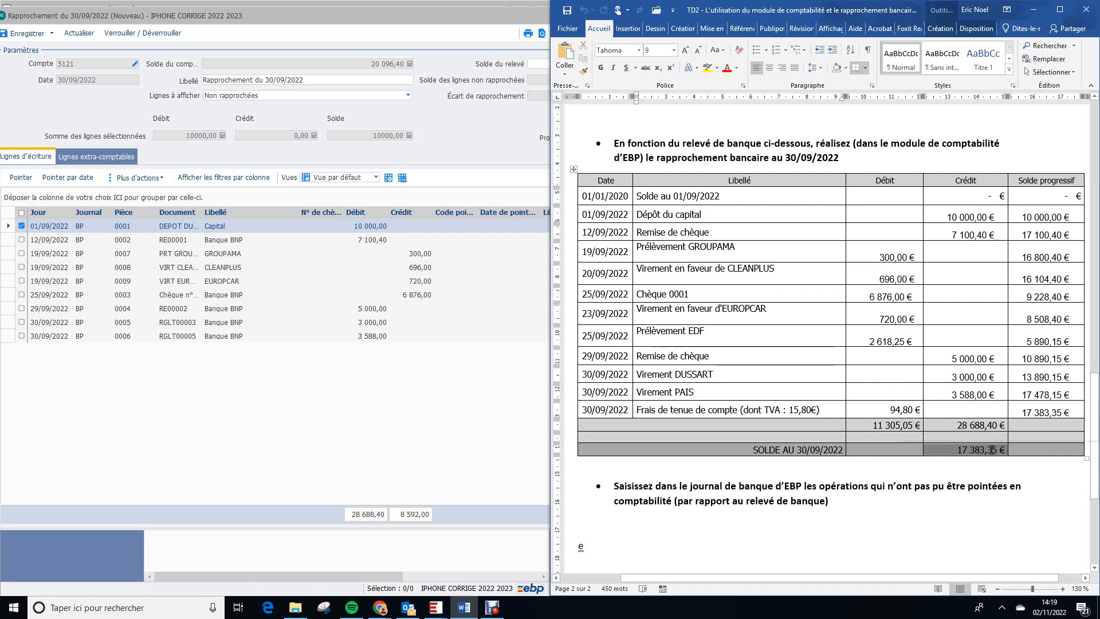
{"action": "left_click", "coordinate": [354, 66]}
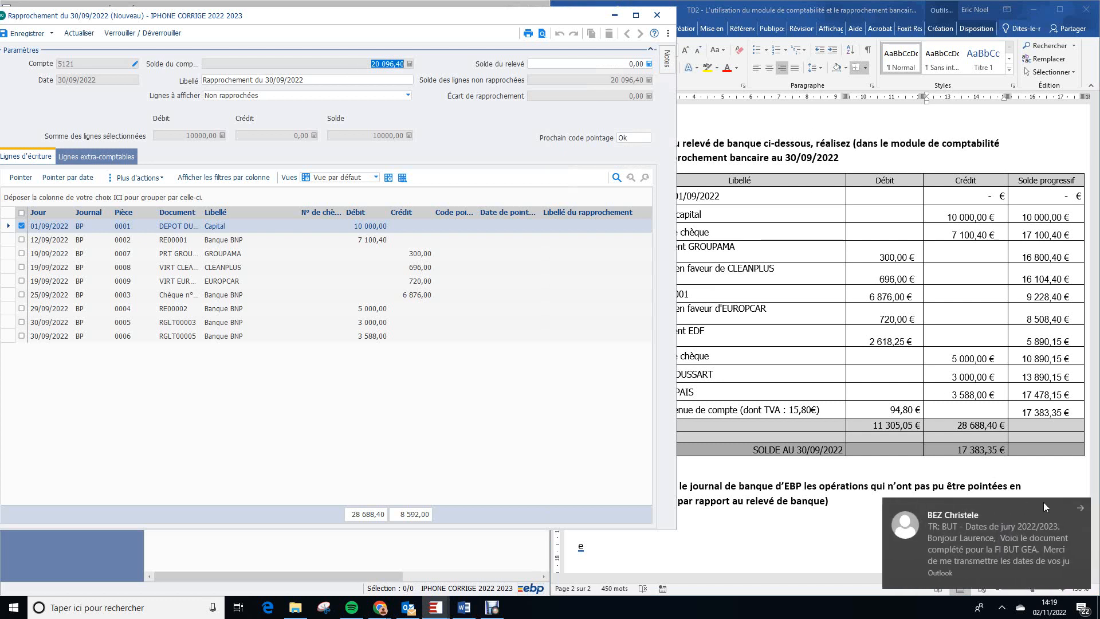
{"action": "left_click", "coordinate": [1080, 508]}
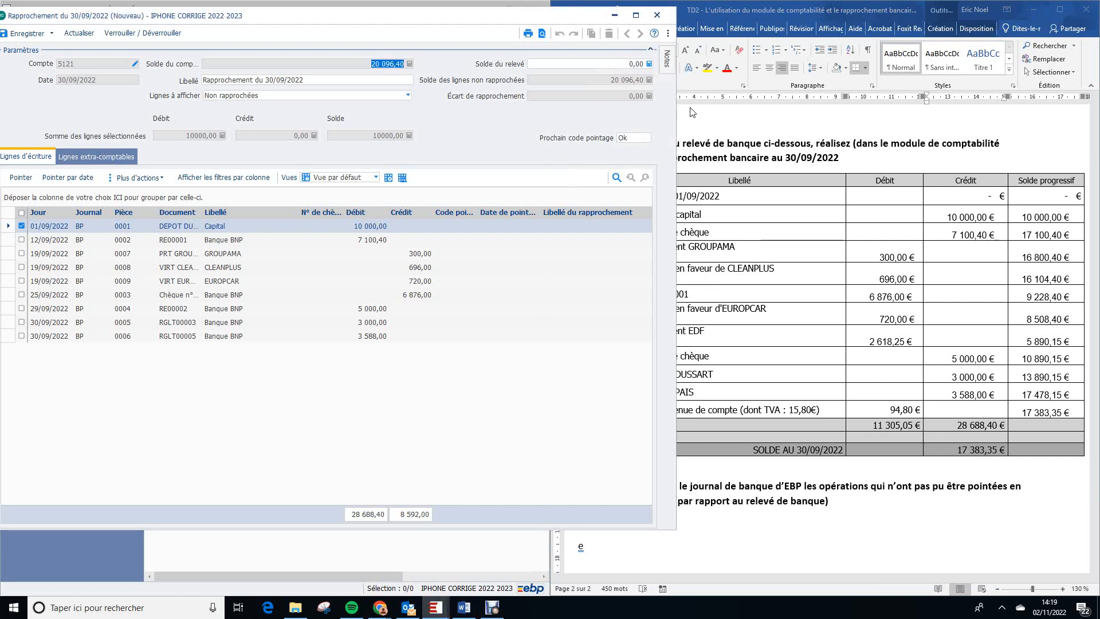
{"action": "left_click", "coordinate": [722, 117]}
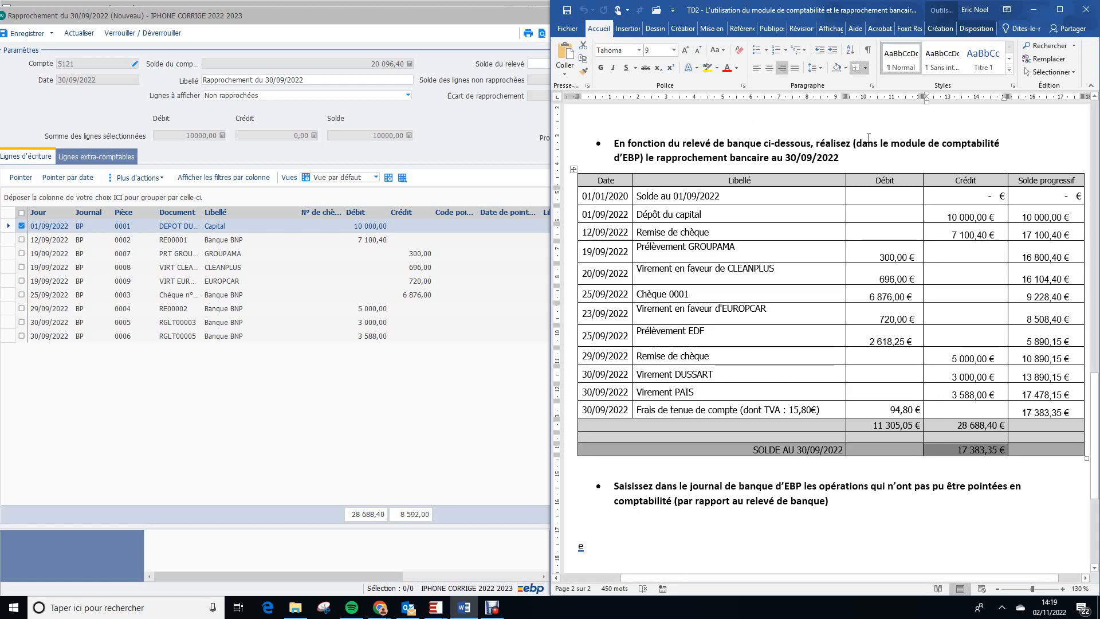
{"action": "scroll", "coordinate": [723, 119], "scroll_direction": "up", "scroll_amount": 5}
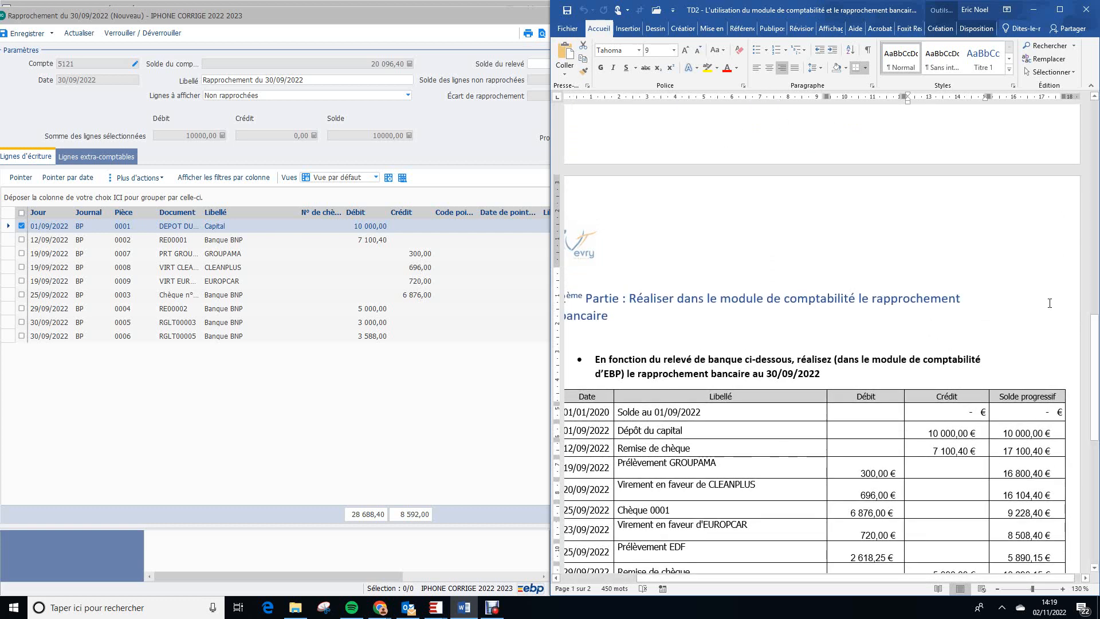
{"action": "scroll", "coordinate": [1090, 331], "scroll_direction": "down", "scroll_amount": 4}
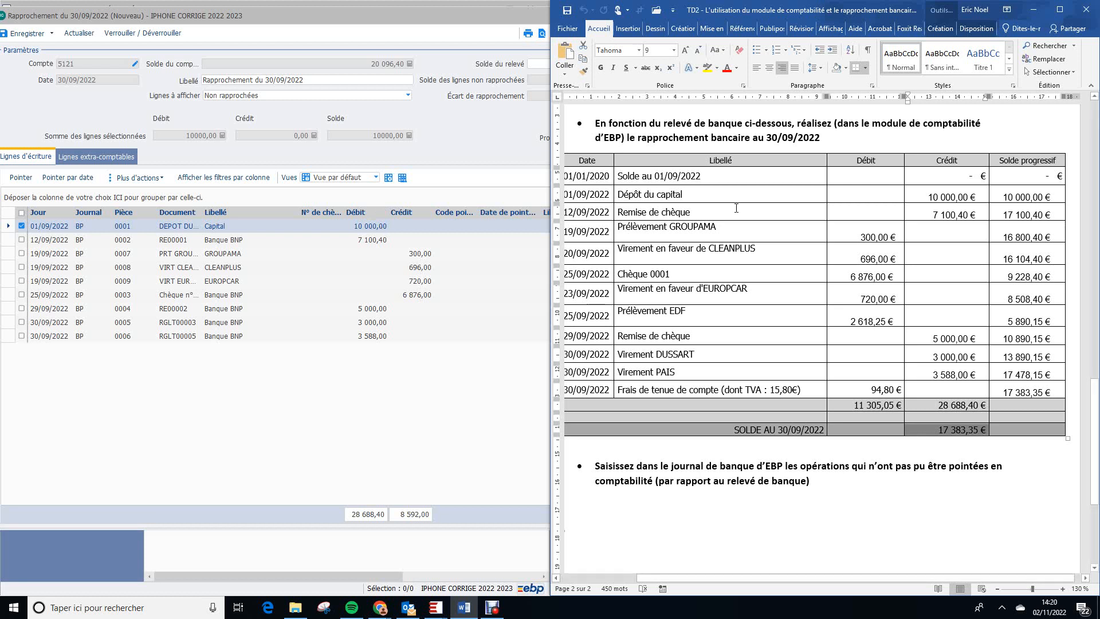
Step: Mark the 01/09/2022 capital deposit entry of 10 000,00 as matched with the statement
{"action": "left_click", "coordinate": [288, 228]}
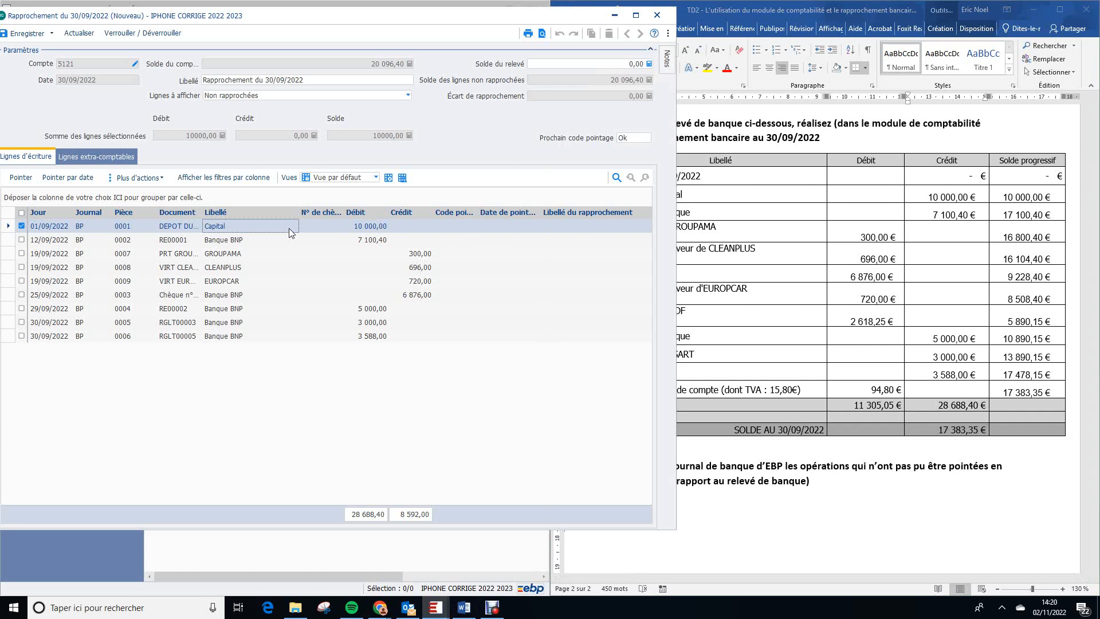
{"action": "double_click", "coordinate": [288, 228]}
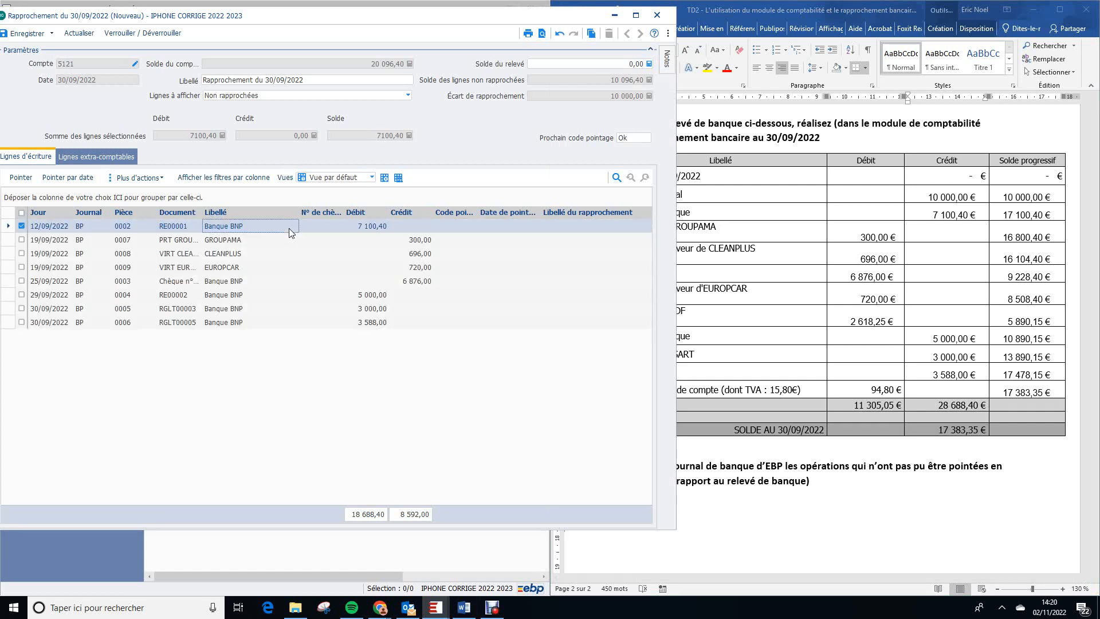
{"action": "left_click", "coordinate": [874, 16]}
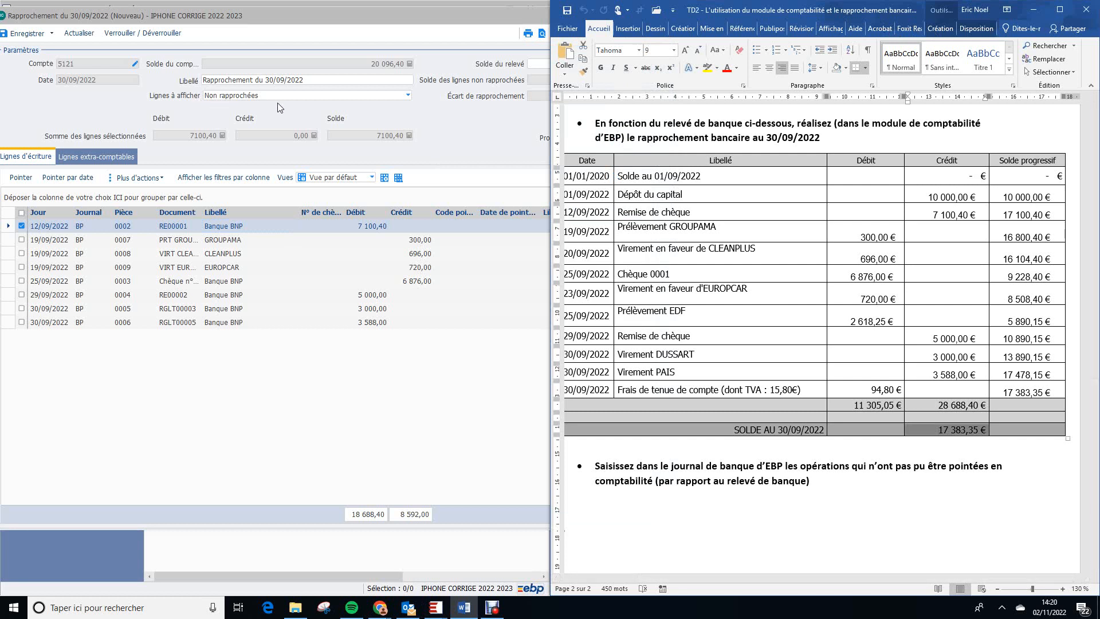
Step: Set the reconciliation's displayed lines to Toutes
{"action": "left_click", "coordinate": [407, 97]}
{"action": "left_click", "coordinate": [399, 107]}
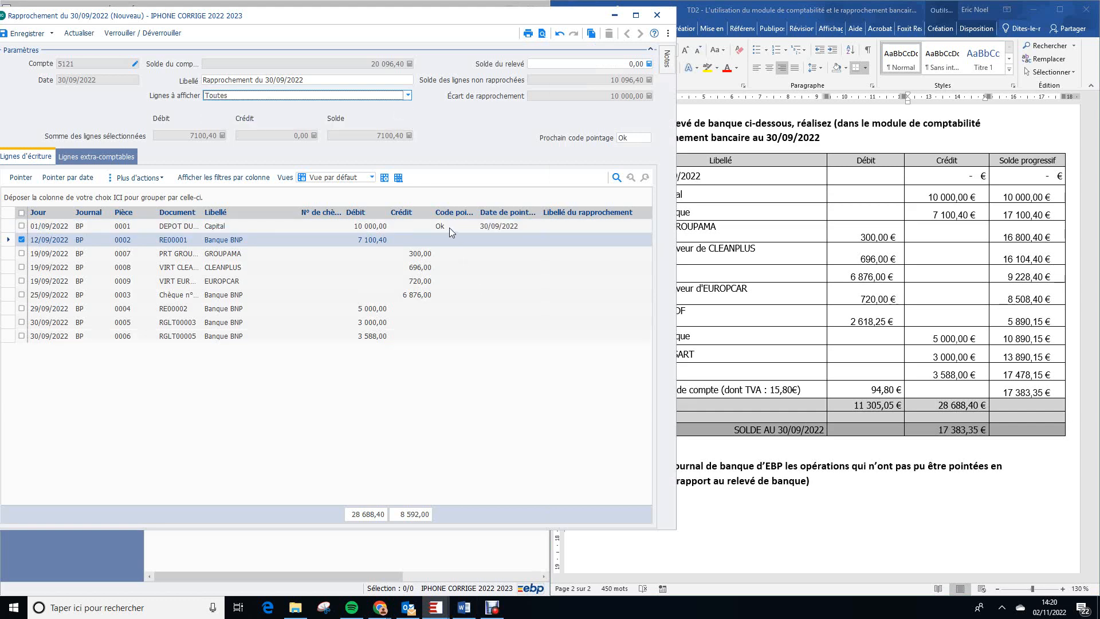
Step: Examine the bank statement's lines in Word, and the entries and balances in the enlarged reconciliation window
{"action": "left_click", "coordinate": [753, 181]}
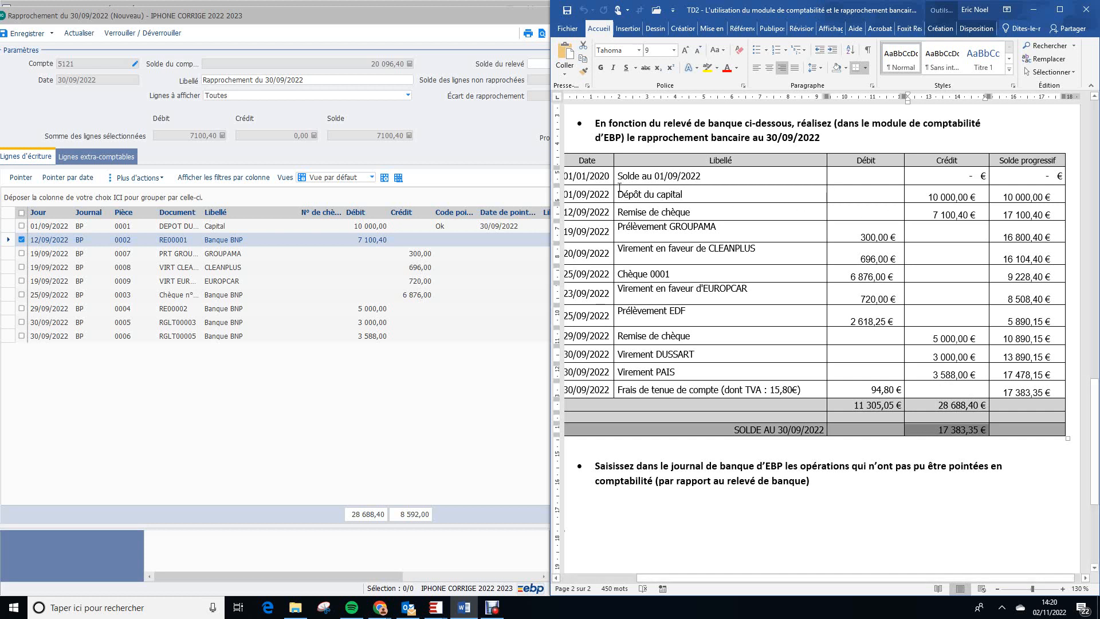
{"action": "left_click_drag", "start_coordinate": [591, 151], "coordinate": [1001, 404]}
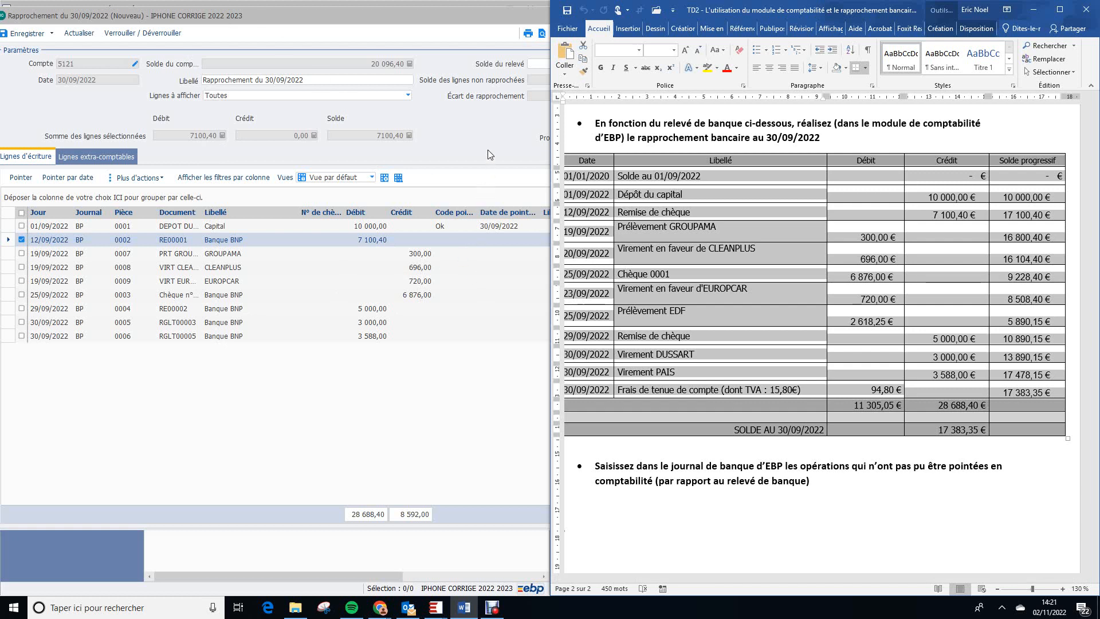
{"action": "left_click", "coordinate": [441, 10]}
{"action": "left_click", "coordinate": [636, 16]}
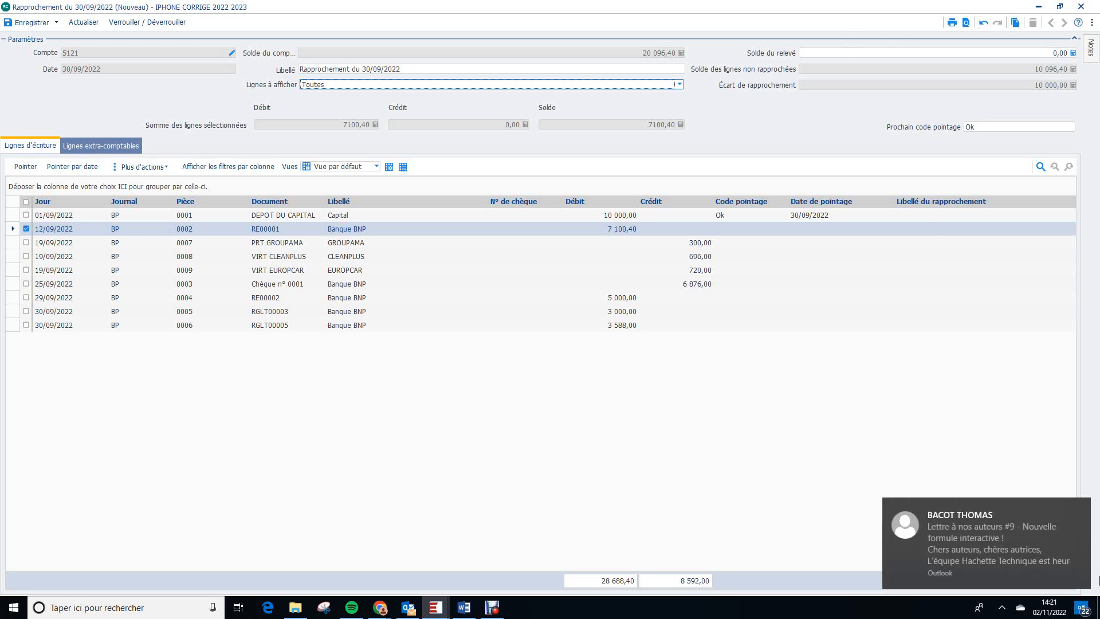
{"action": "left_click", "coordinate": [1078, 509]}
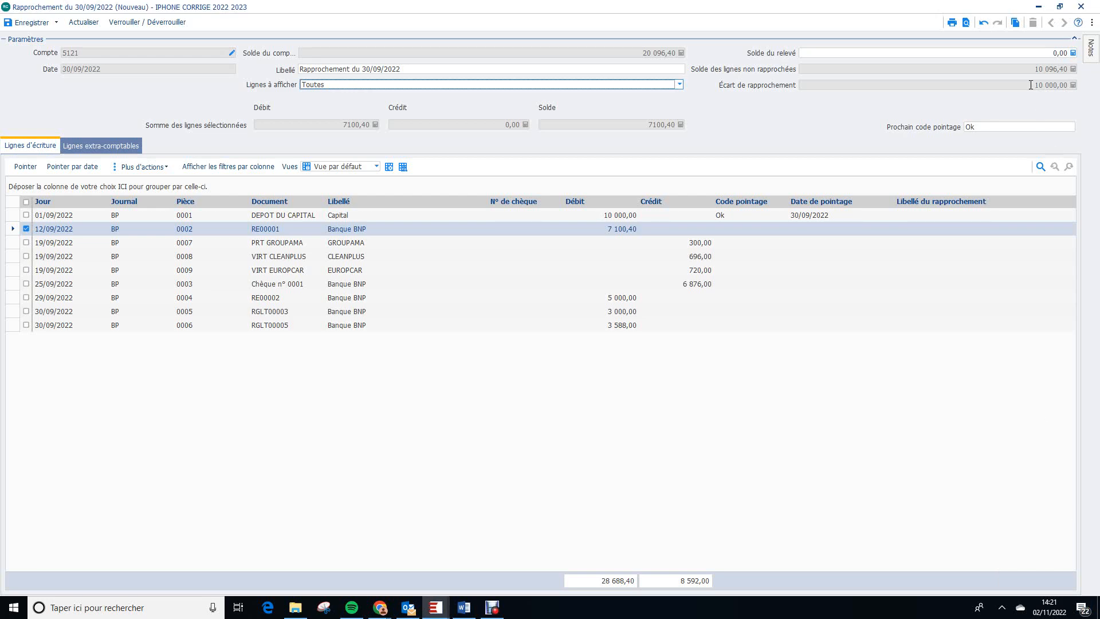
{"action": "left_click", "coordinate": [1060, 7]}
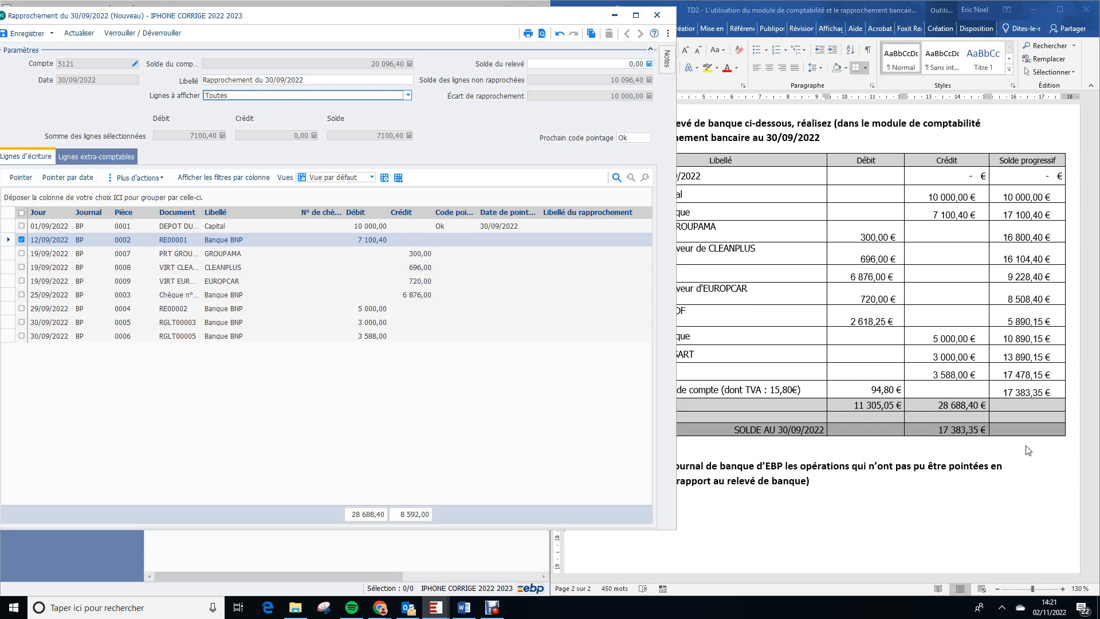
Step: Set the reconciliation's statement balance (Solde du relevé) to 17 383,25
{"action": "left_click", "coordinate": [615, 64]}
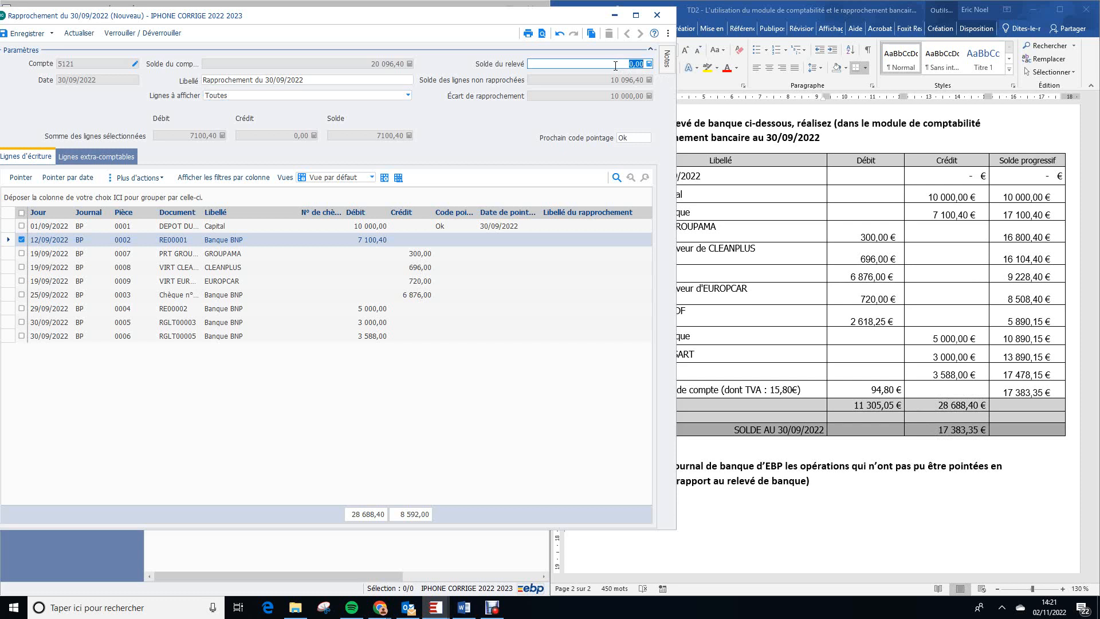
{"action": "type", "text": "17383,25"}
{"action": "key", "text": "Tab"}
{"action": "mouse_move", "coordinate": [667, 60]}
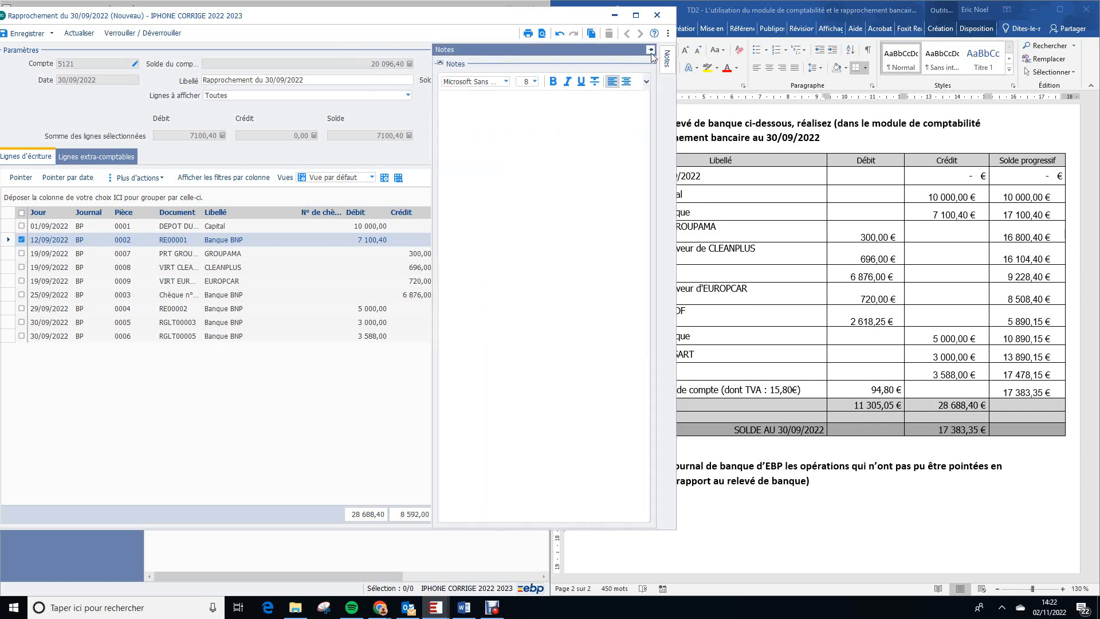
{"action": "left_click", "coordinate": [651, 50]}
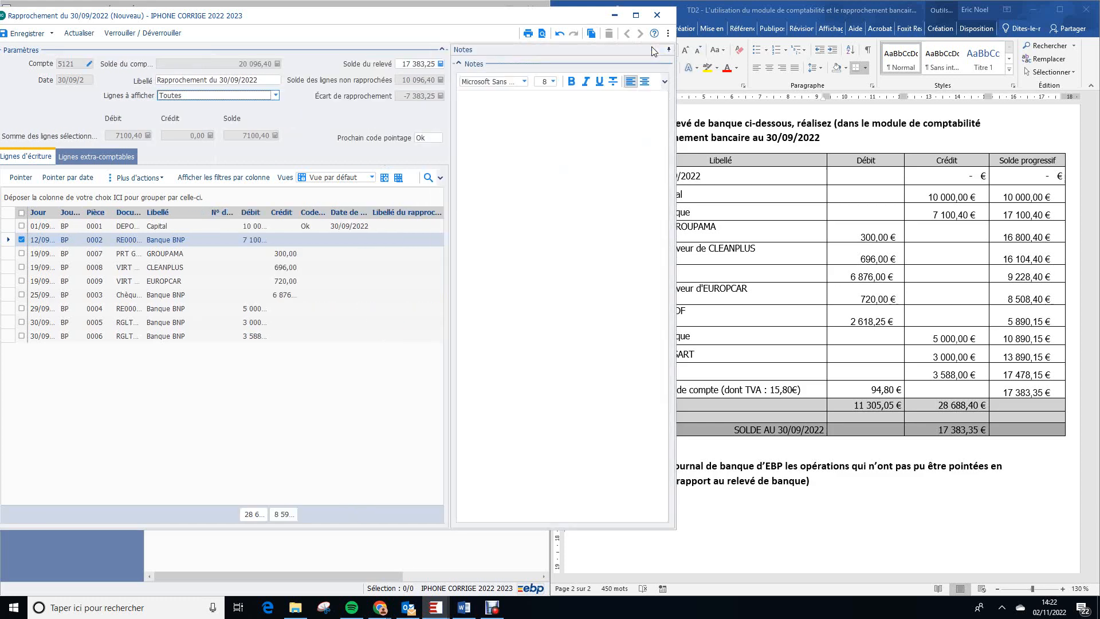
{"action": "left_click", "coordinate": [668, 50]}
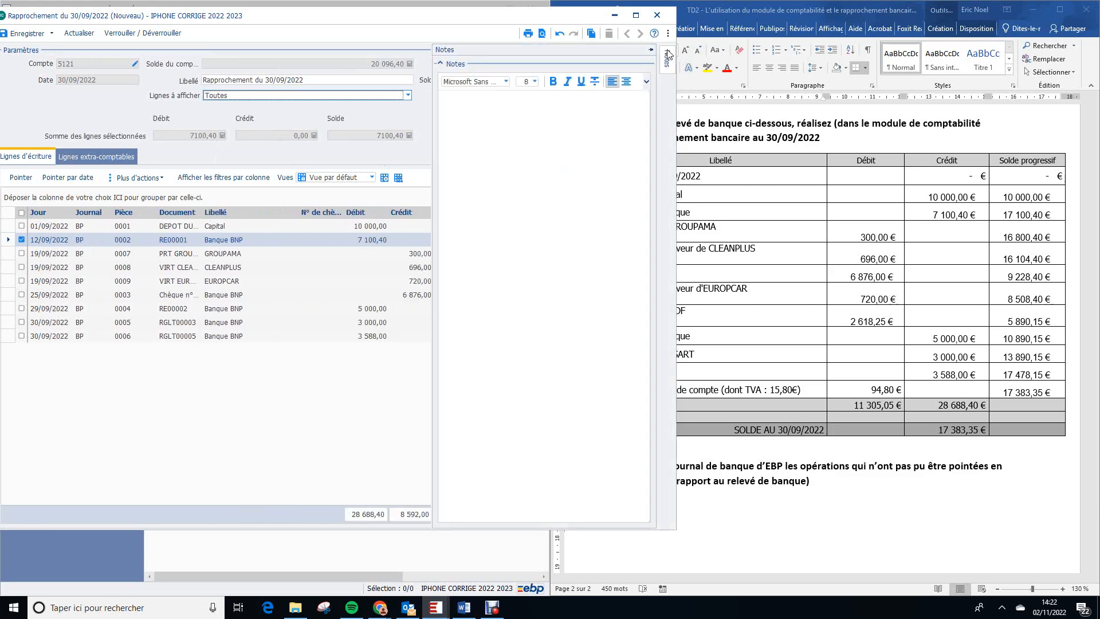
{"action": "left_click", "coordinate": [443, 65]}
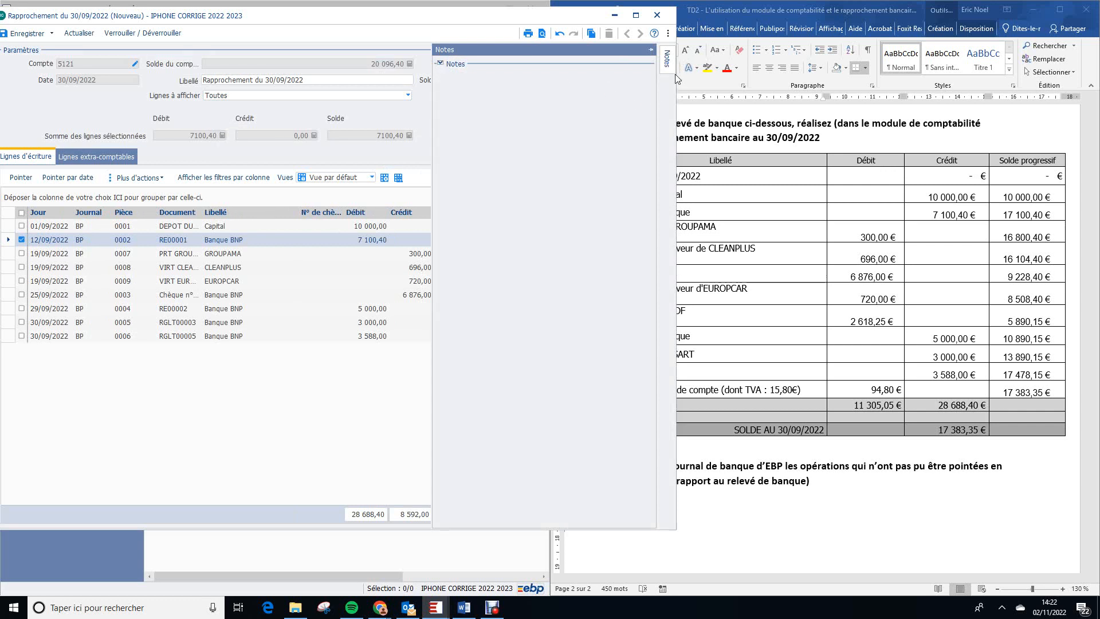
Step: Undo the reconciliation's unsaved changes and set the statement balance (Solde du relevé) to 17 383,35
{"action": "left_click", "coordinate": [559, 33]}
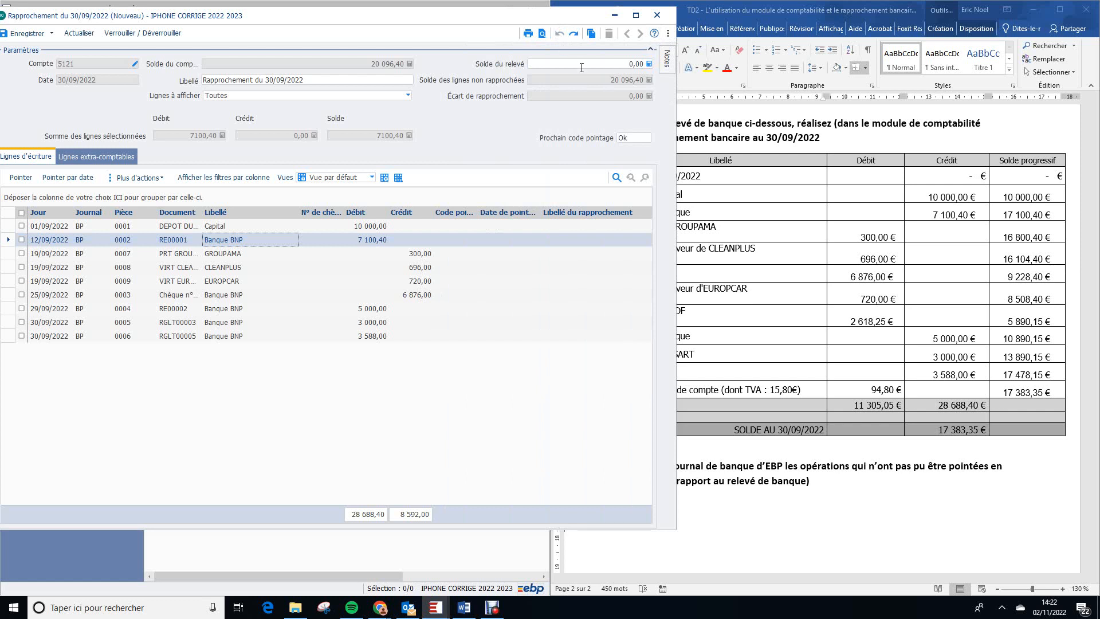
{"action": "left_click", "coordinate": [582, 65]}
{"action": "type", "text": "1"}
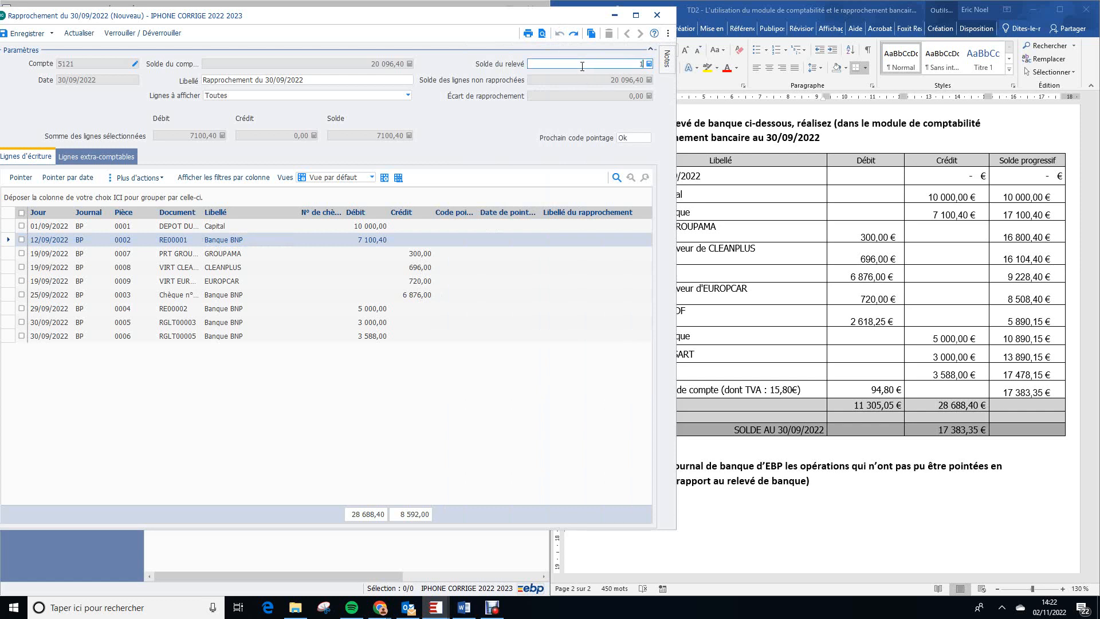
{"action": "type", "text": "7383,35"}
{"action": "key", "text": "Tab"}
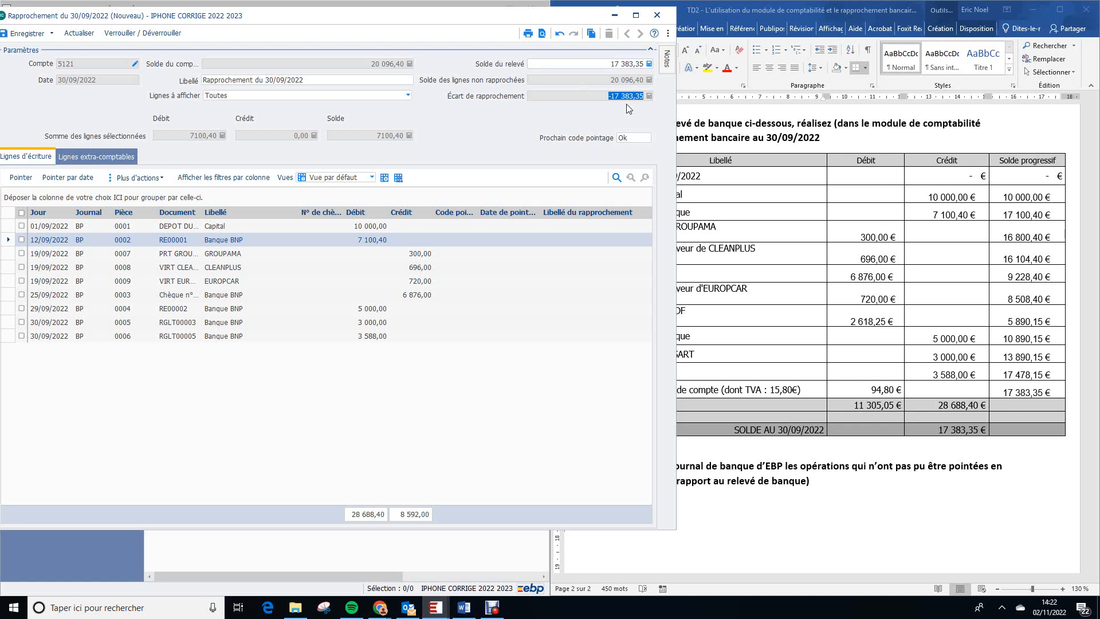
Step: Mark the 10 000,00 capital deposit entry of 01/09/2022 as reconciled (Ok)
{"action": "double_click", "coordinate": [371, 226]}
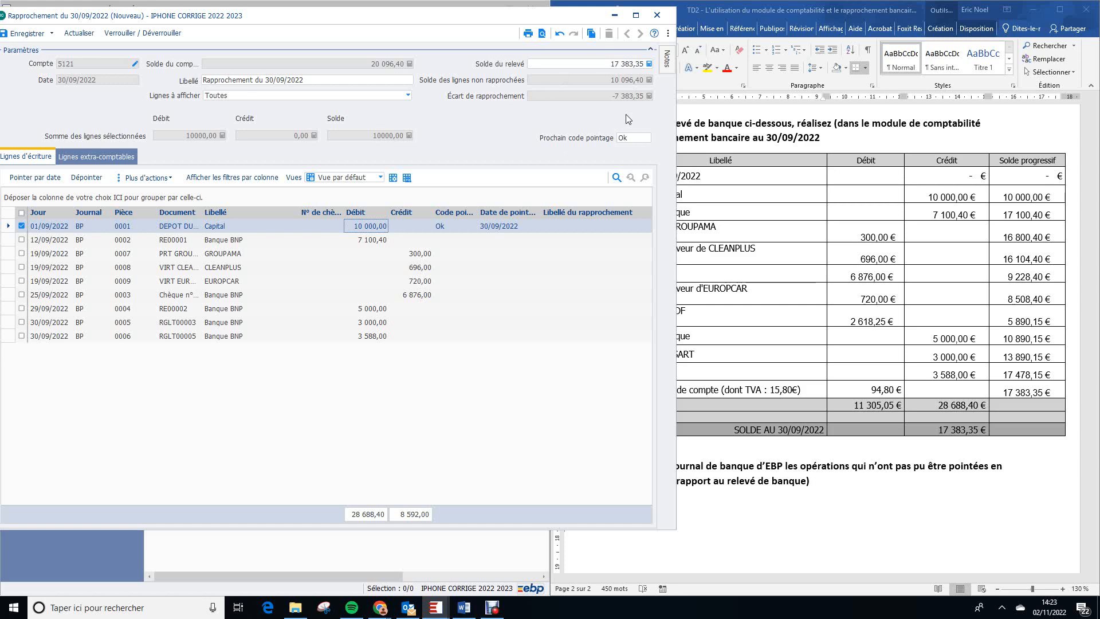
{"action": "left_click", "coordinate": [770, 160]}
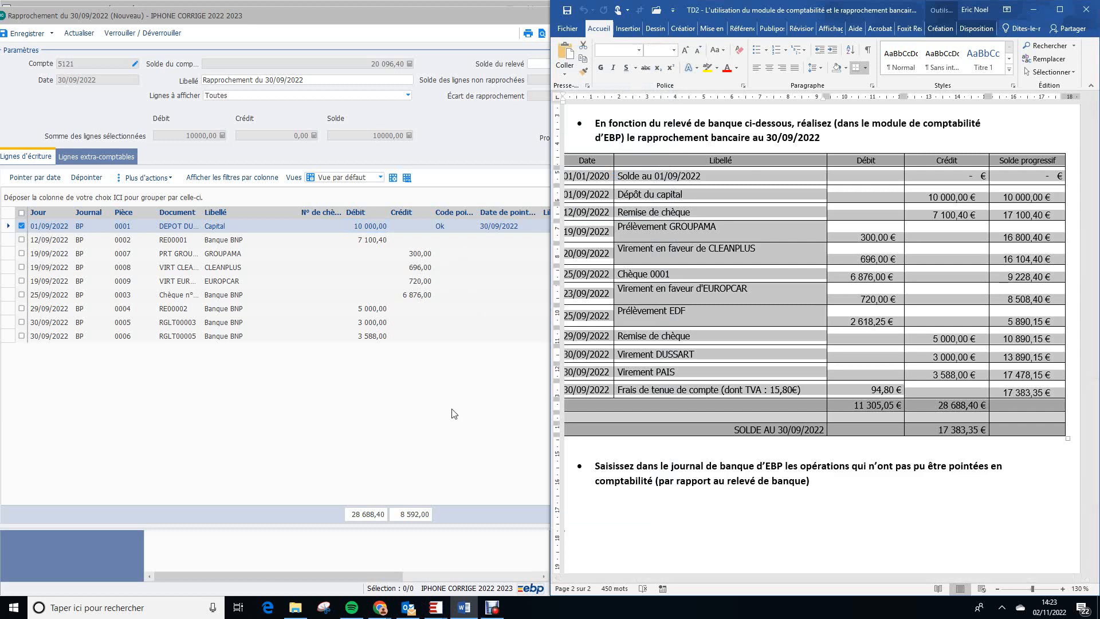
{"action": "left_click", "coordinate": [431, 428]}
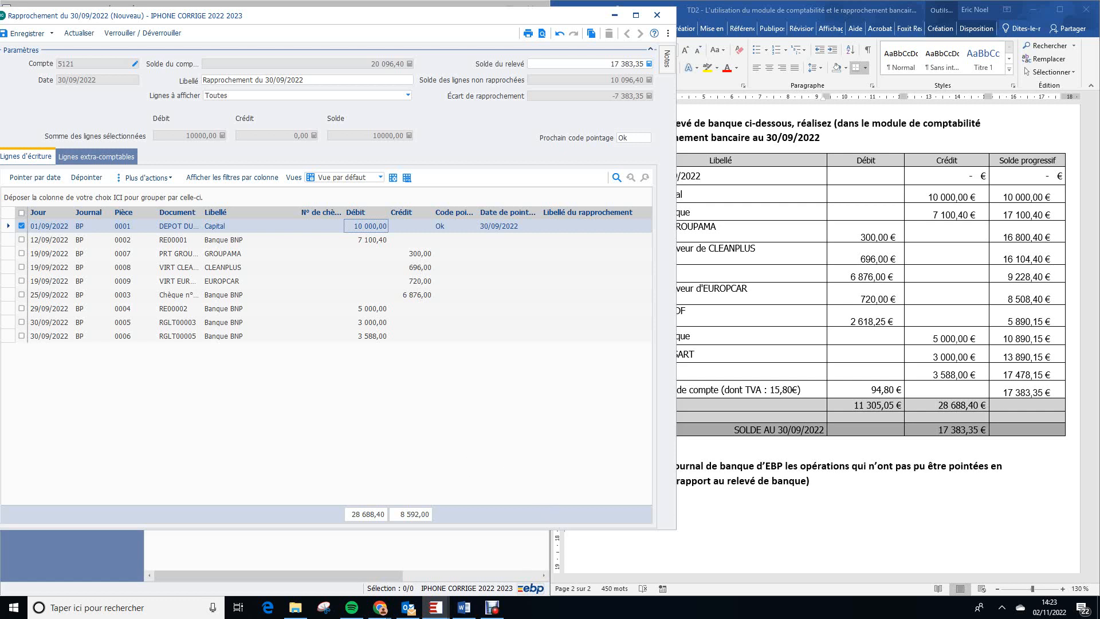
{"action": "left_click", "coordinate": [493, 608]}
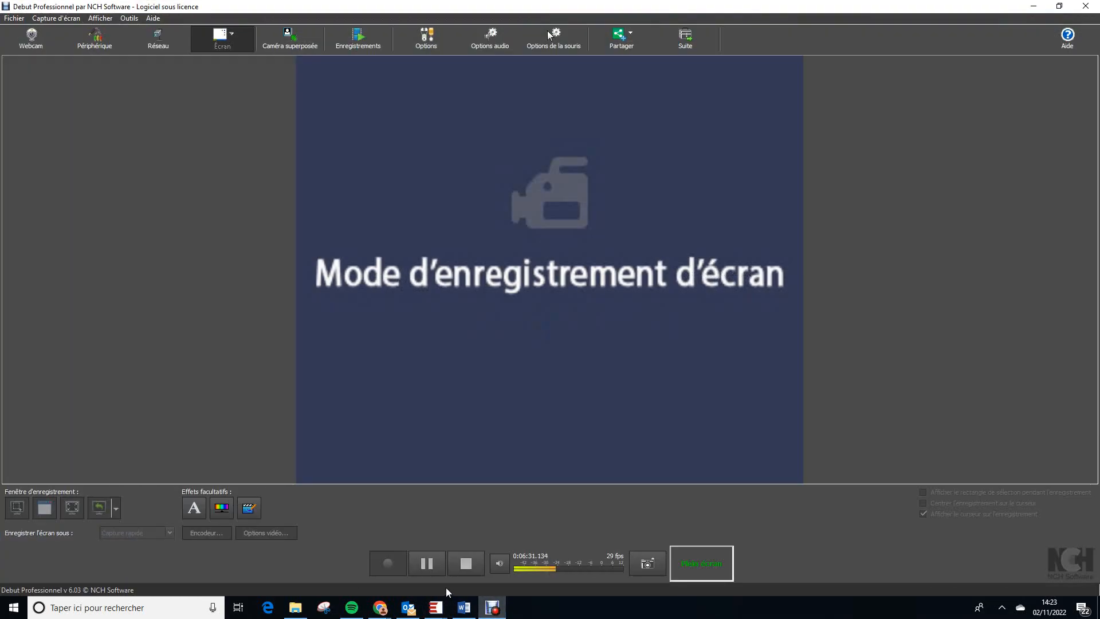